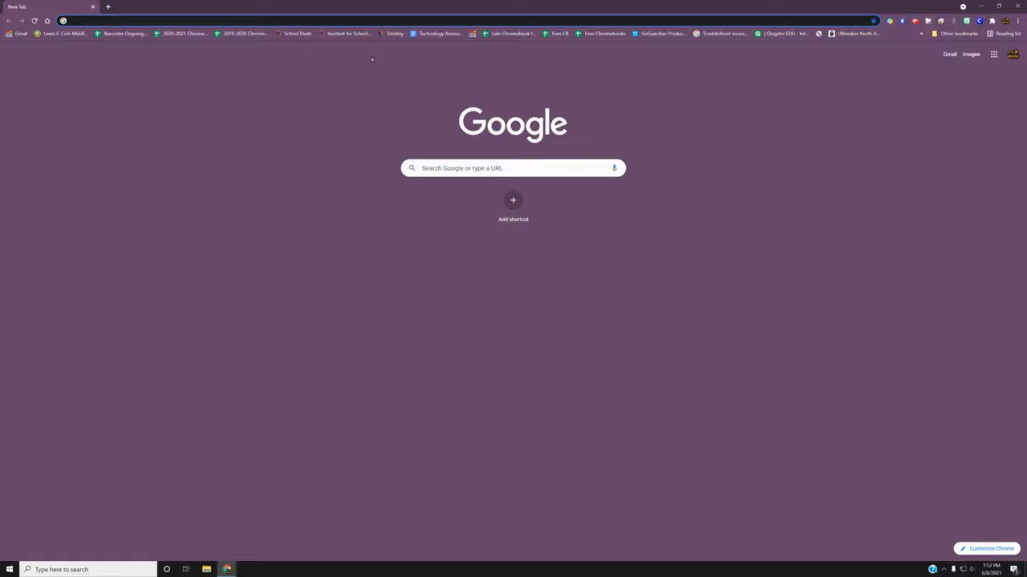
Step: Open Google Drive and create a new folder named "Desktop Items 2021 June"
left_click(993, 54)
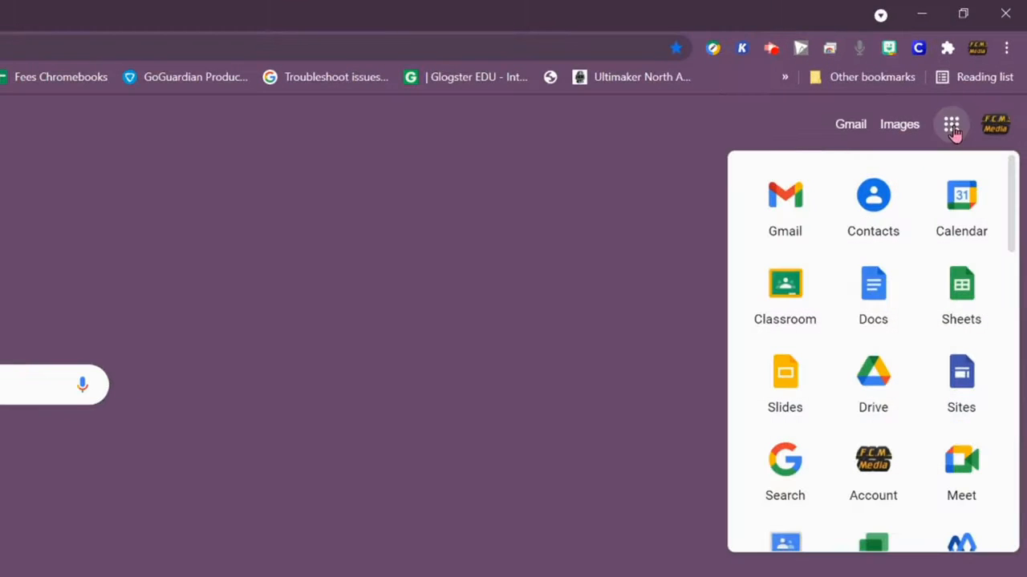
left_click(878, 377)
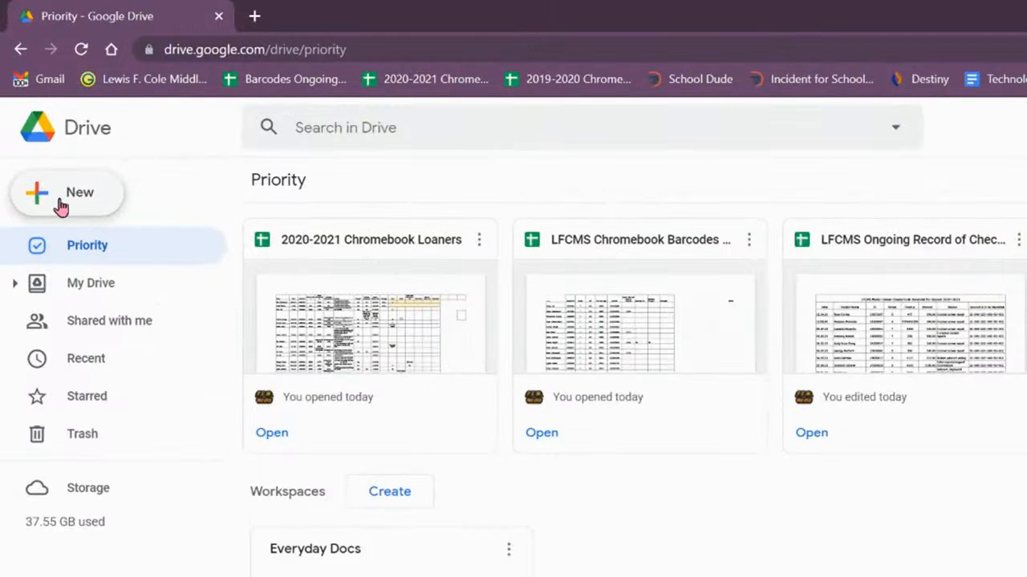
left_click(50, 175)
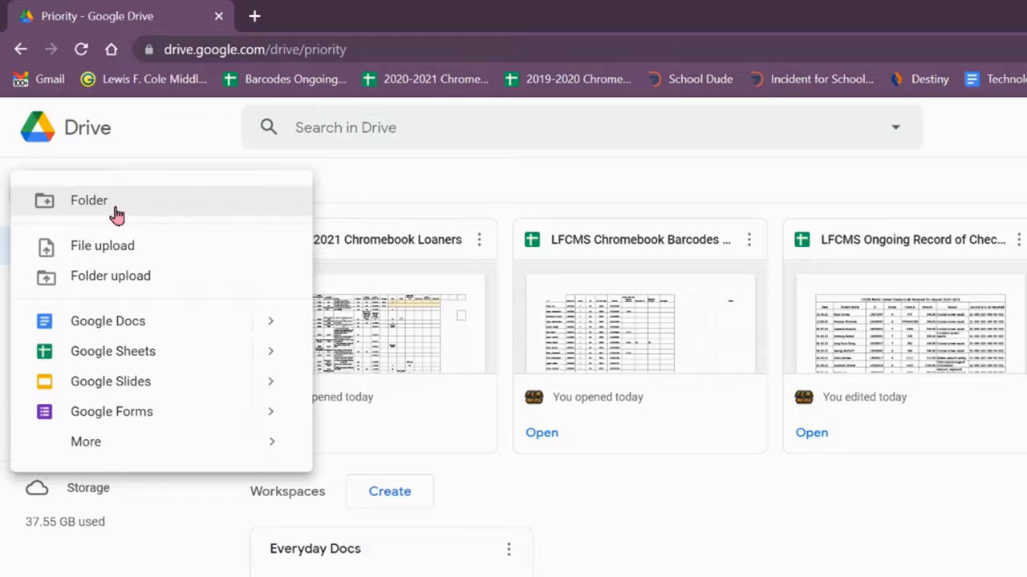
left_click(85, 210)
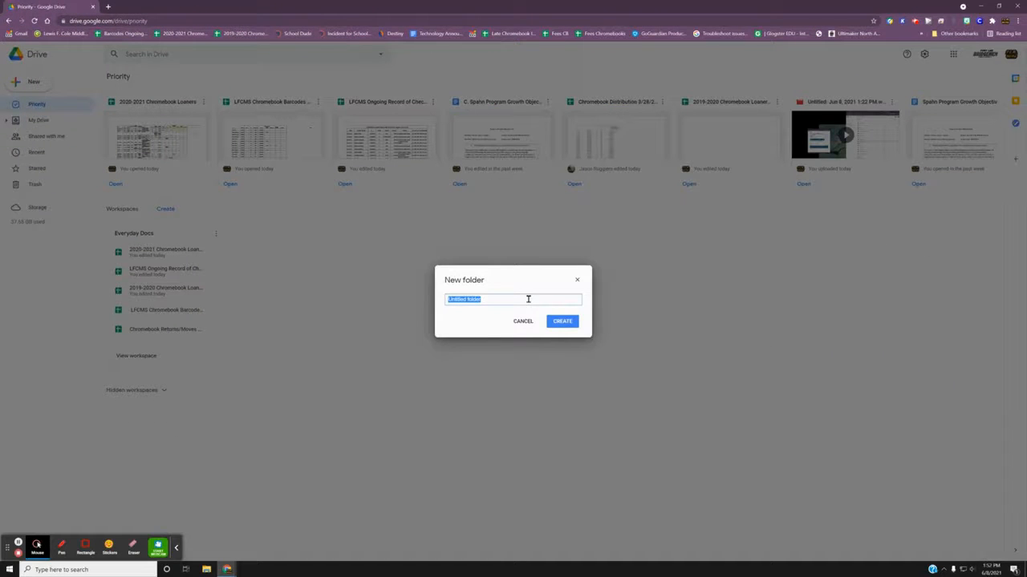
type("Desktop Items 20221")
key("BackSpace")
key("BackSpace")
type("1 SJune")
left_click(559, 327)
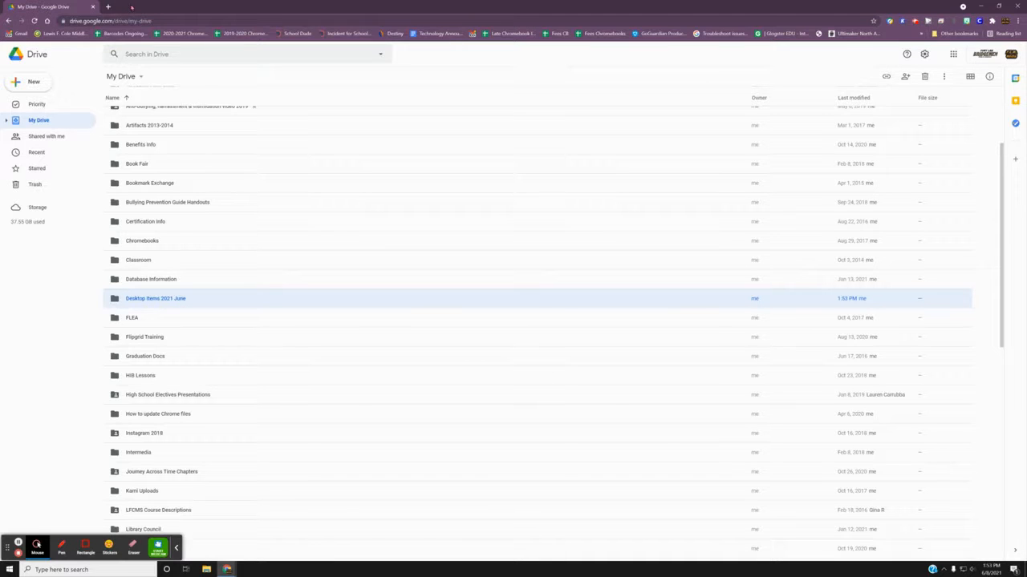
Step: Snap the browser window to the right half of the screen so the desktop files are visible beside Drive
left_click_drag(132, 7, 1026, 6)
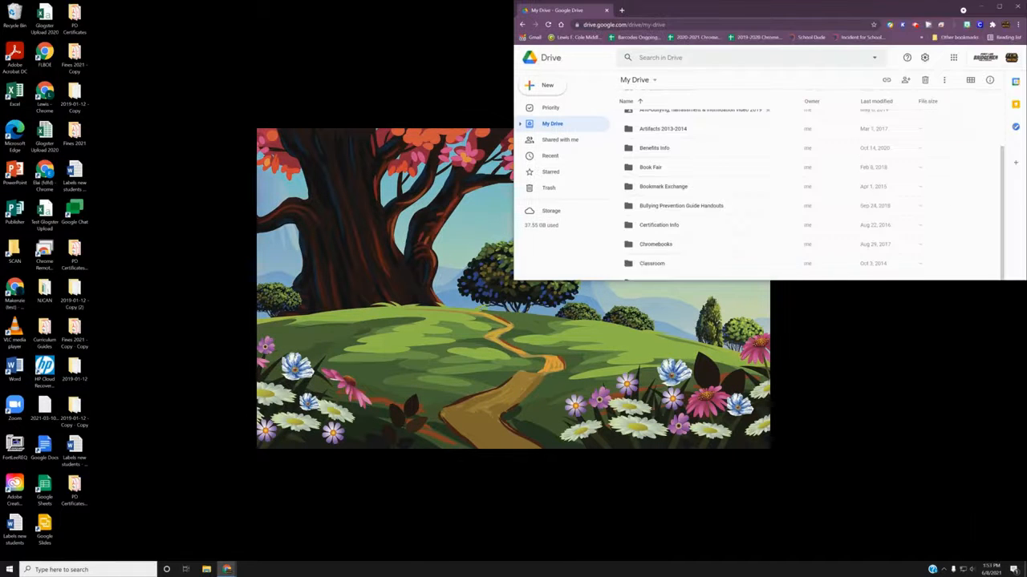
left_click_drag(794, 8, 1026, 30)
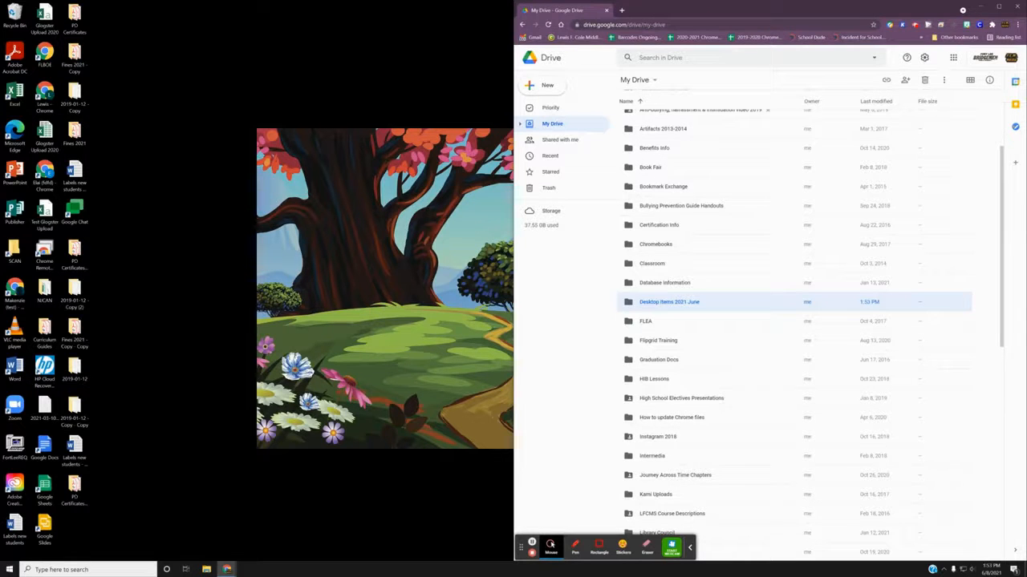
left_click_drag(715, 10, 1026, 93)
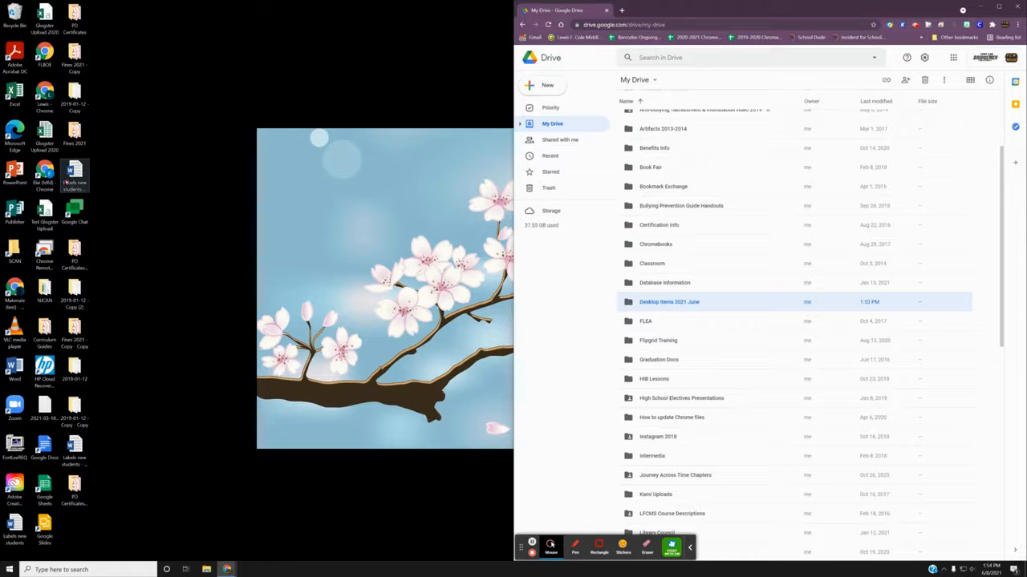
Step: Upload the desktop document "Labels new students - Copy" into the Desktop Items 2021 June folder and open that folder
left_click_drag(74, 183, 678, 303)
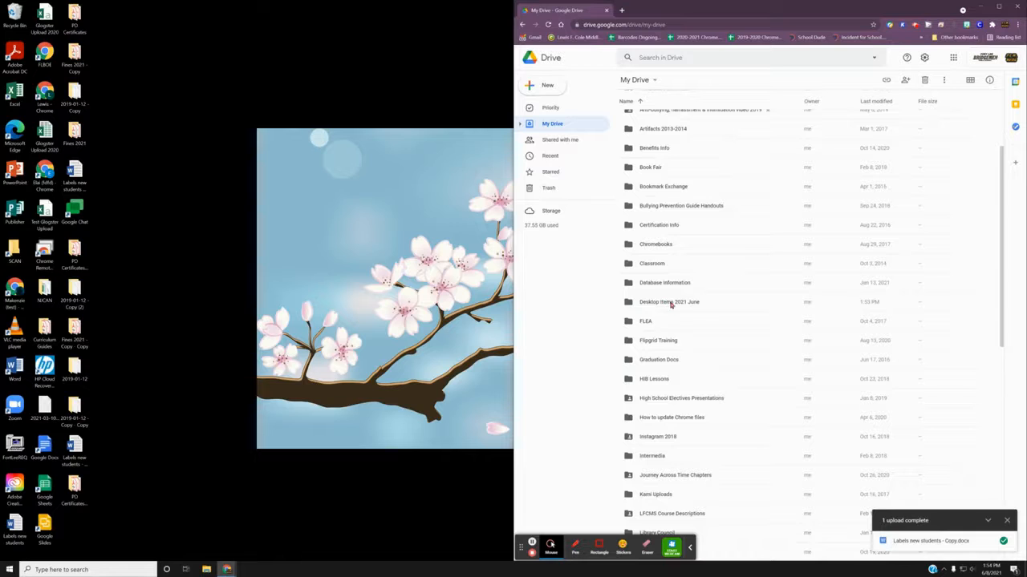
double_click(672, 305)
double_click(672, 305)
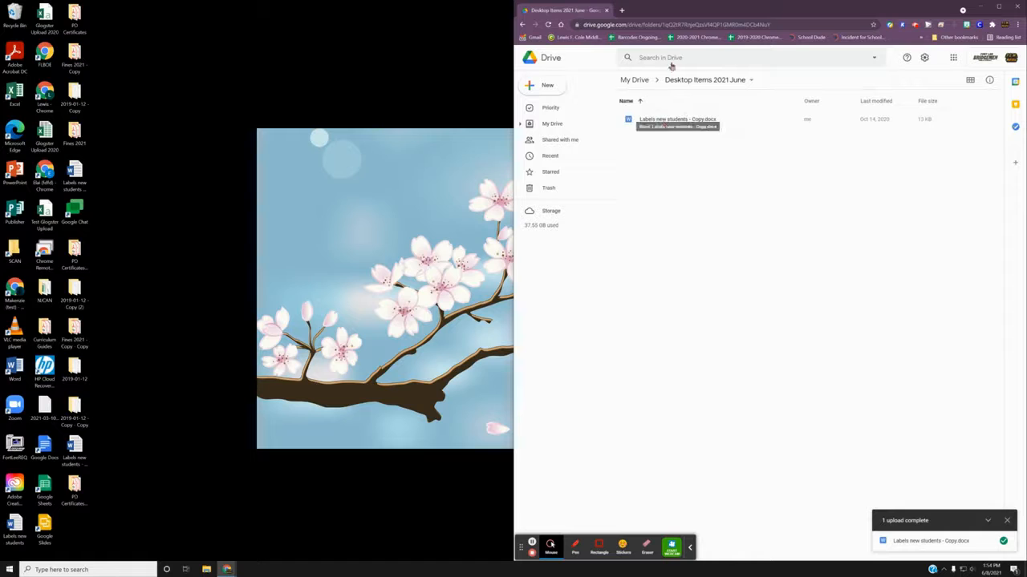
Step: From My Drive, upload the desktop folders PD Certificates, Fines 2021 and 2019-01-12 - Copy into Desktop Items 2021 June and open it
left_click(640, 85)
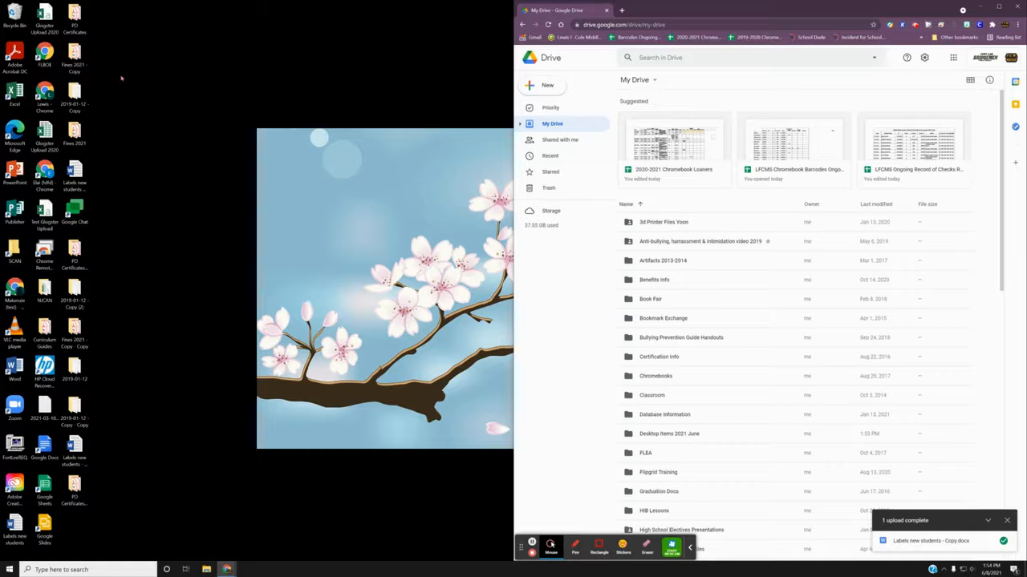
left_click(74, 20)
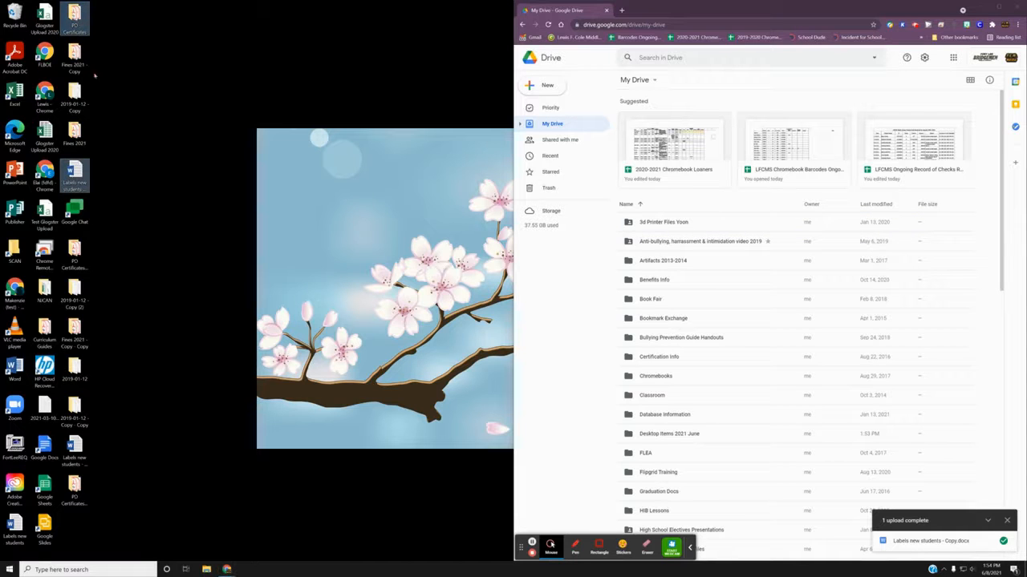
left_click(77, 134, "ctrl")
left_click(77, 93, "ctrl")
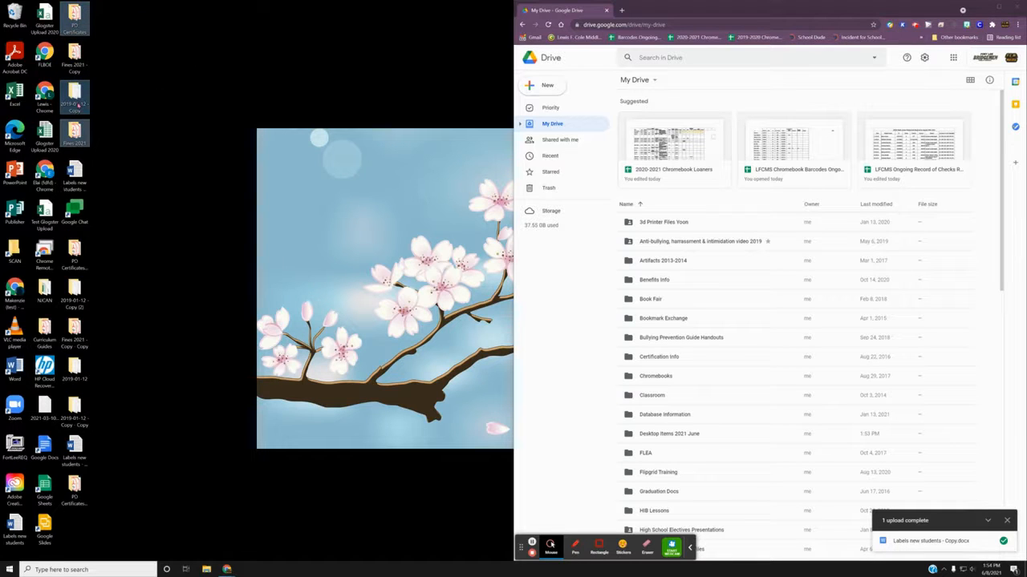
left_click_drag(78, 104, 695, 434)
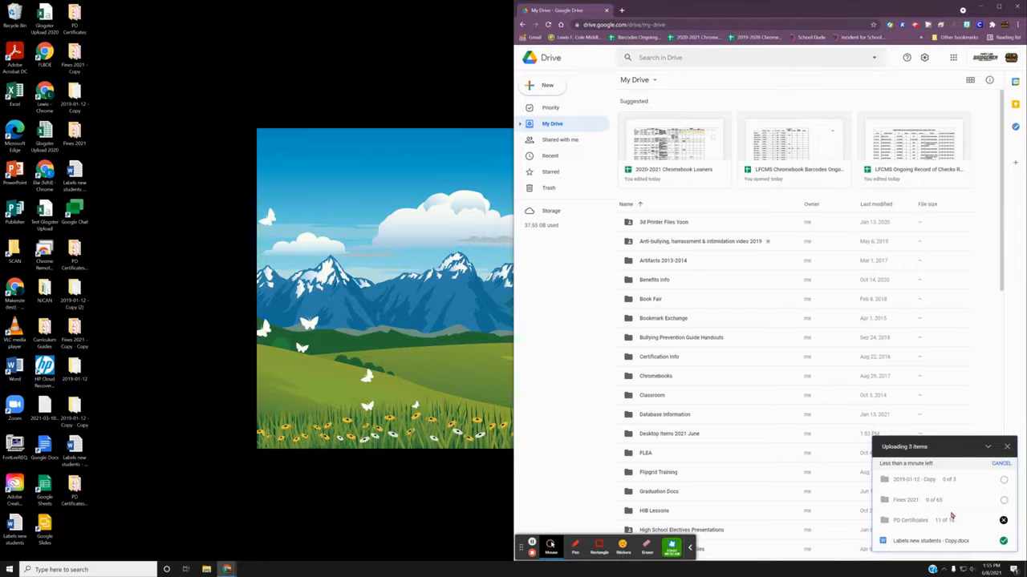
left_click(670, 434)
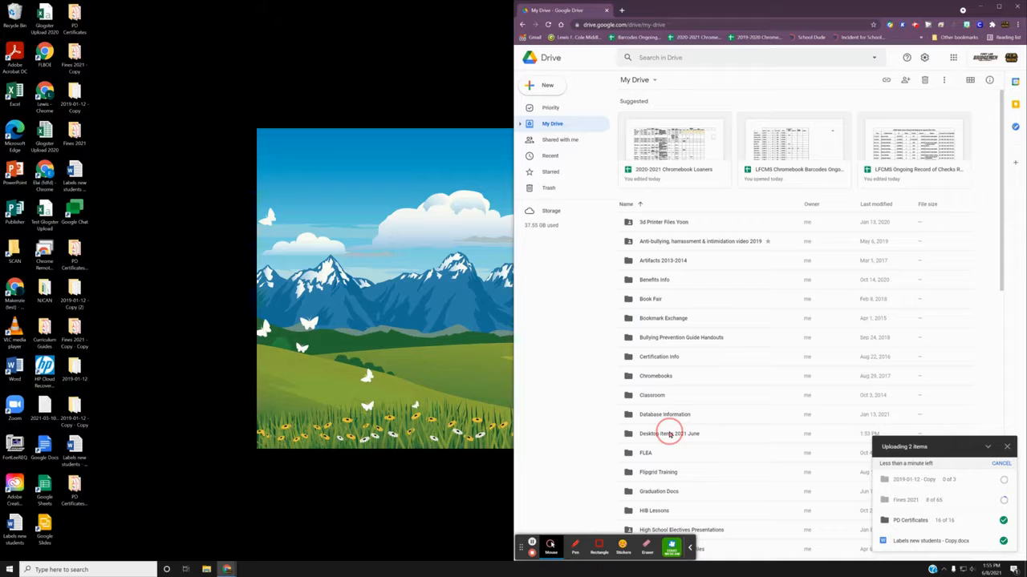
double_click(668, 433)
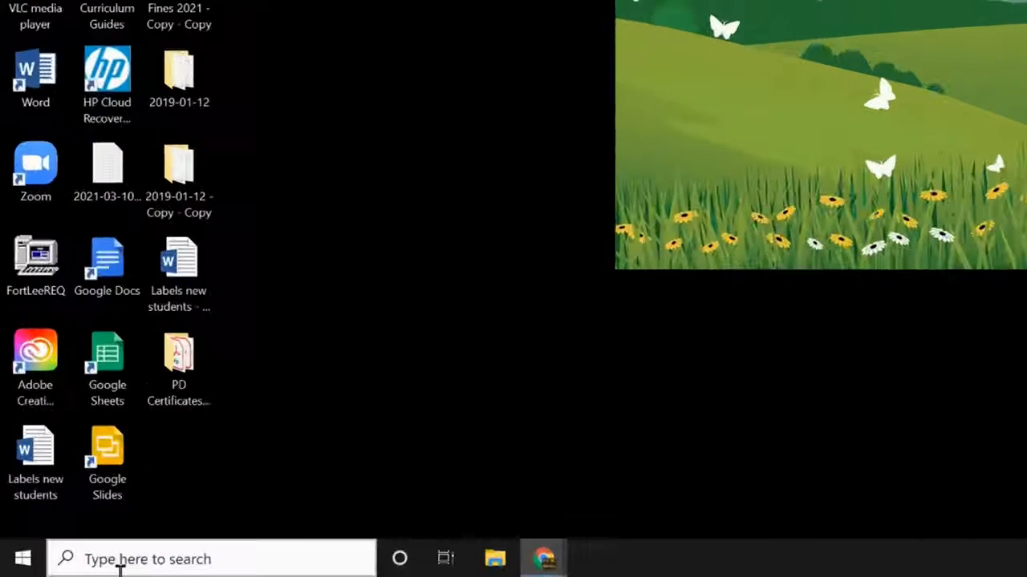
Step: Search Windows for This PC, open it, and snap its window to the left half of the screen beside Drive
left_click(66, 570)
type("this")
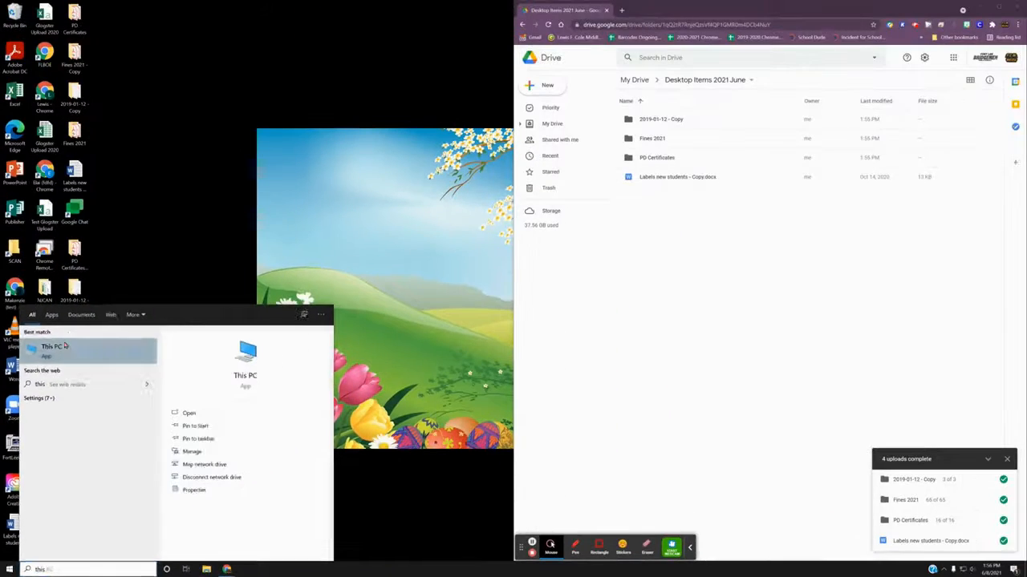
left_click(149, 28)
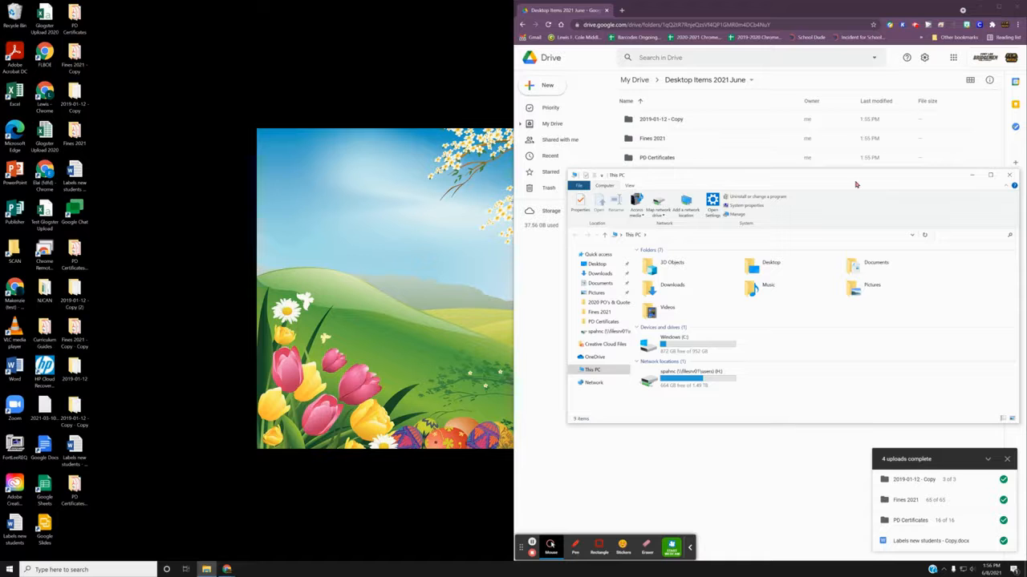
left_click_drag(834, 179, 3, 218)
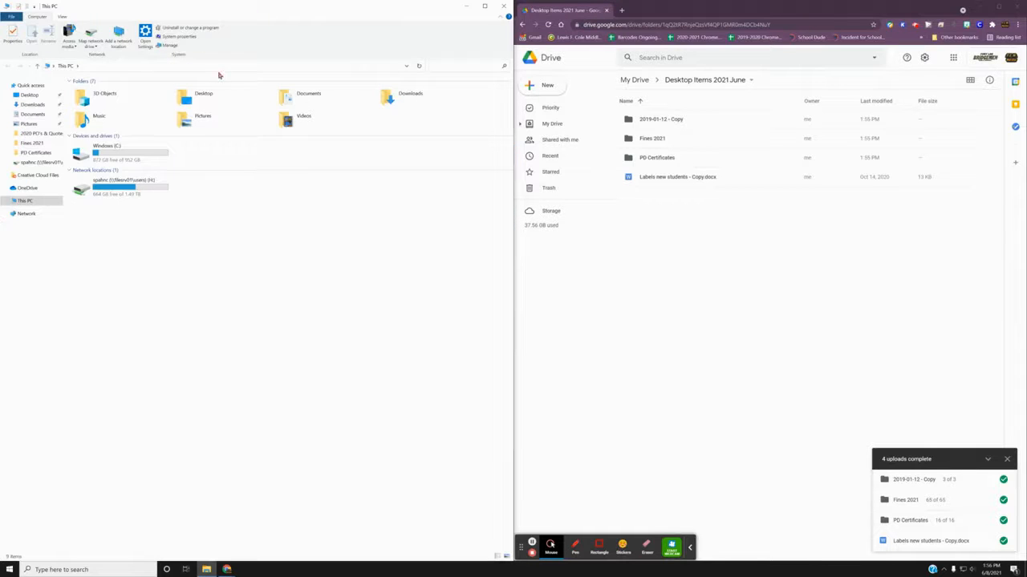
Step: Upload Room # Template, last week's first-listed PDF and FORT LEE PUBLIC SCHOOLS QUOTE 6-3 from Downloads, and reopen Desktop Items 2021 June from My Drive
left_click(31, 105)
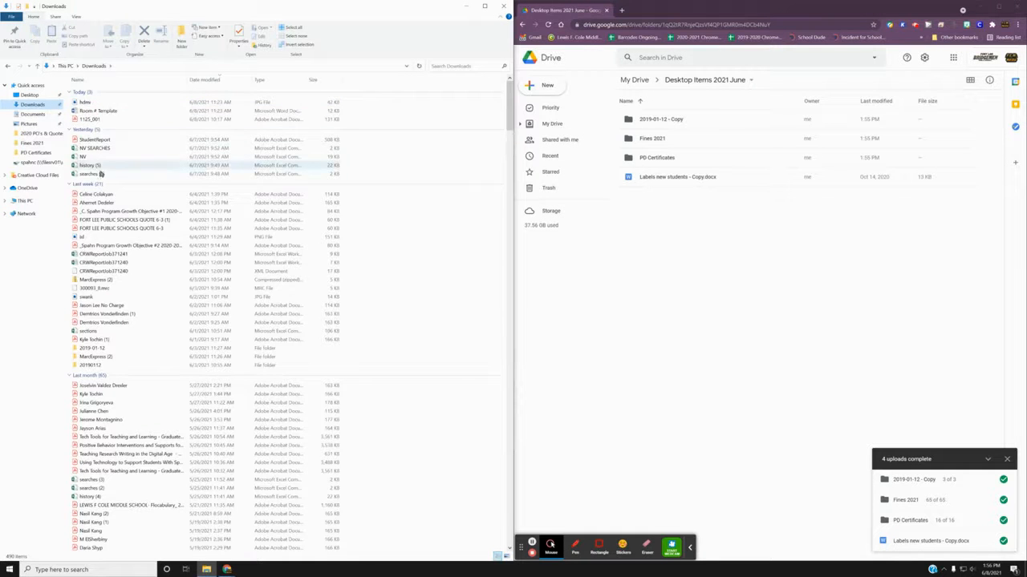
left_click(102, 111)
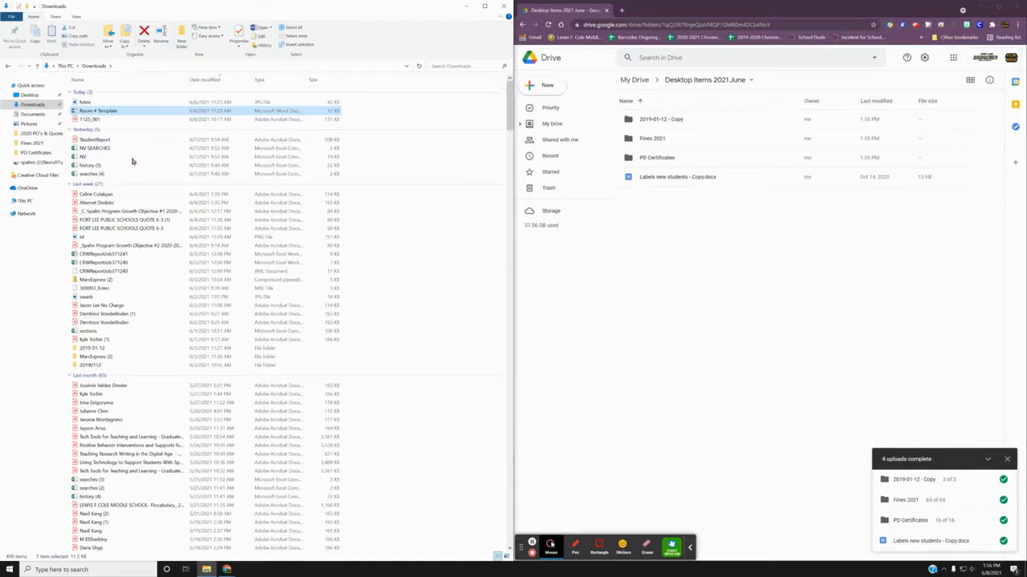
left_click(106, 198, "ctrl")
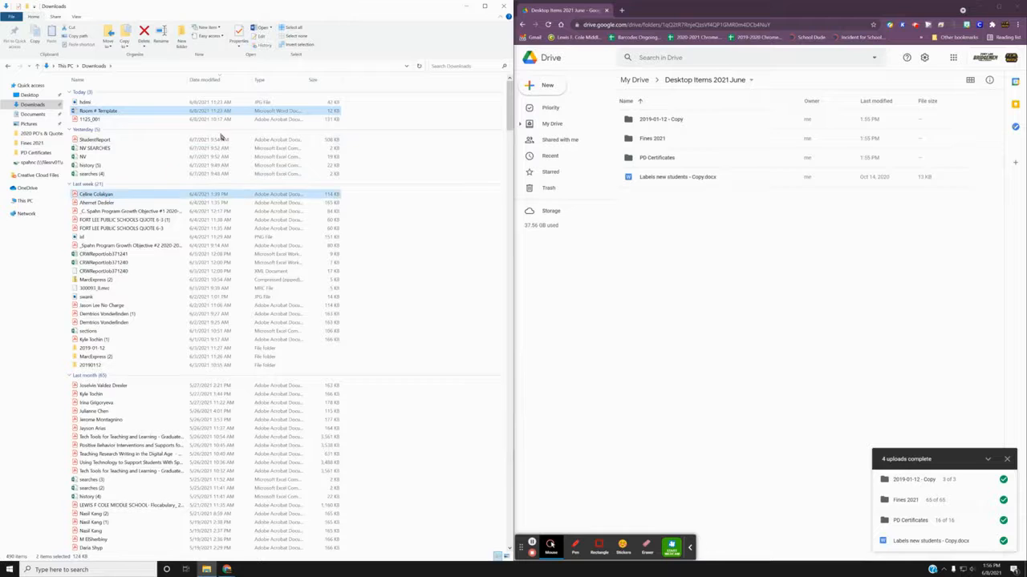
left_click(105, 229, "ctrl")
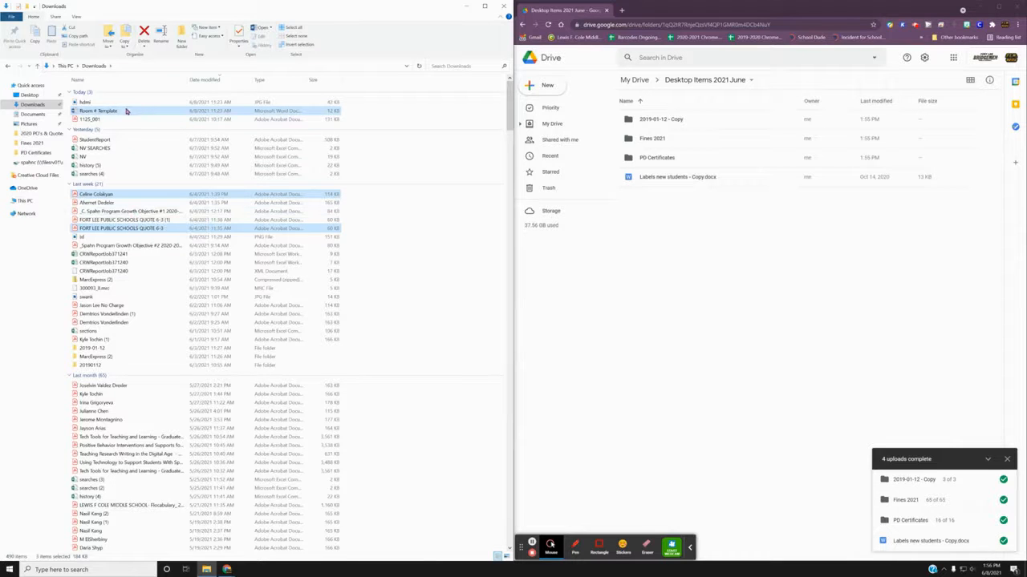
left_click_drag(140, 113, 687, 255)
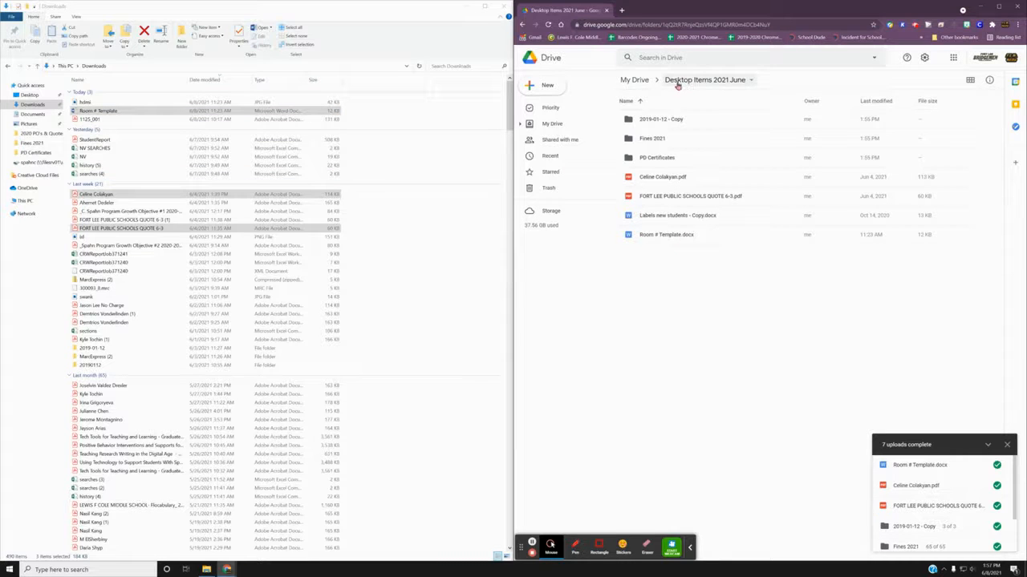
left_click(633, 81)
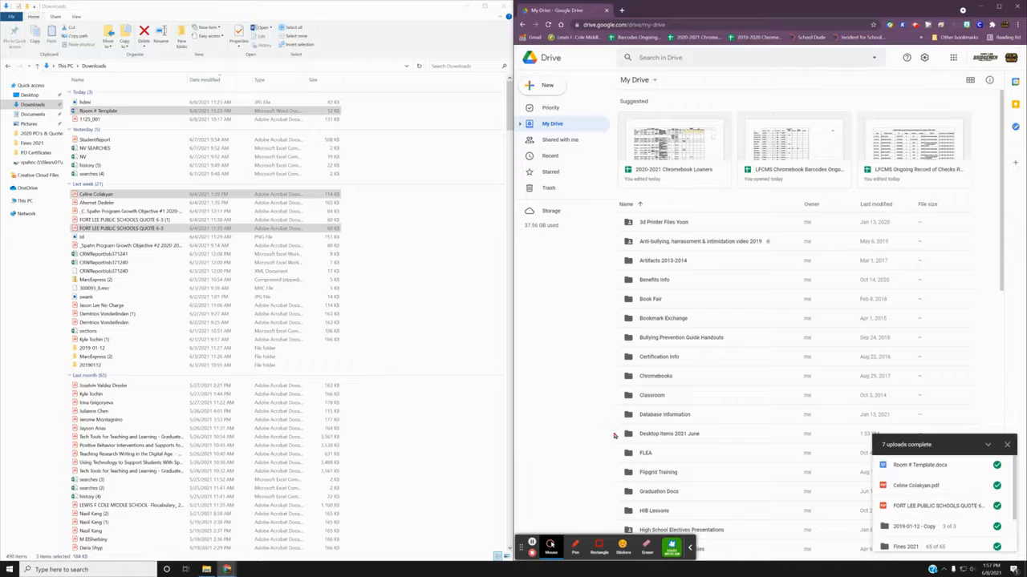
double_click(694, 434)
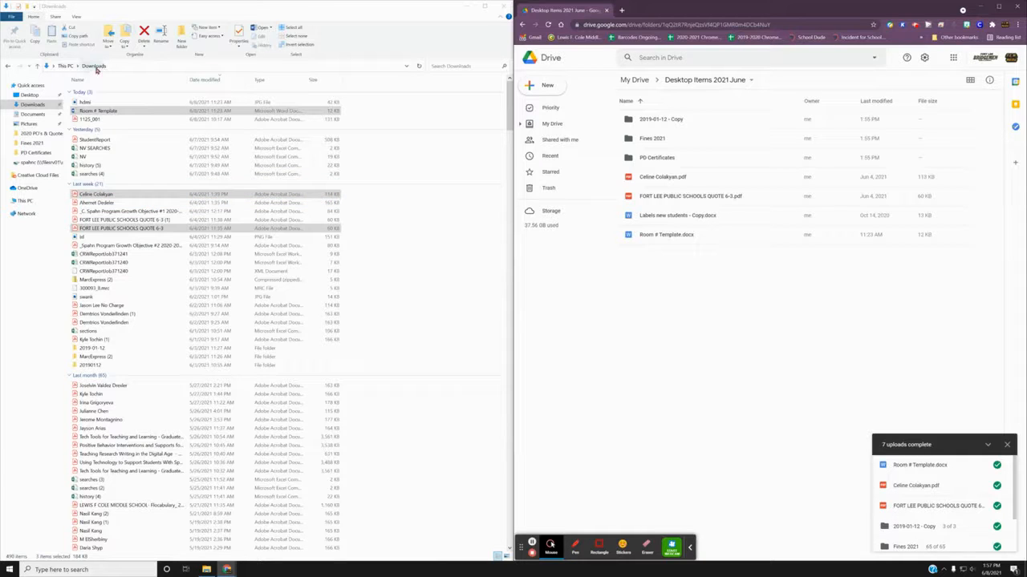
Step: Upload the Sick Day Bank PDF from the computer's Documents folder into Desktop Items 2021 June
left_click(34, 114)
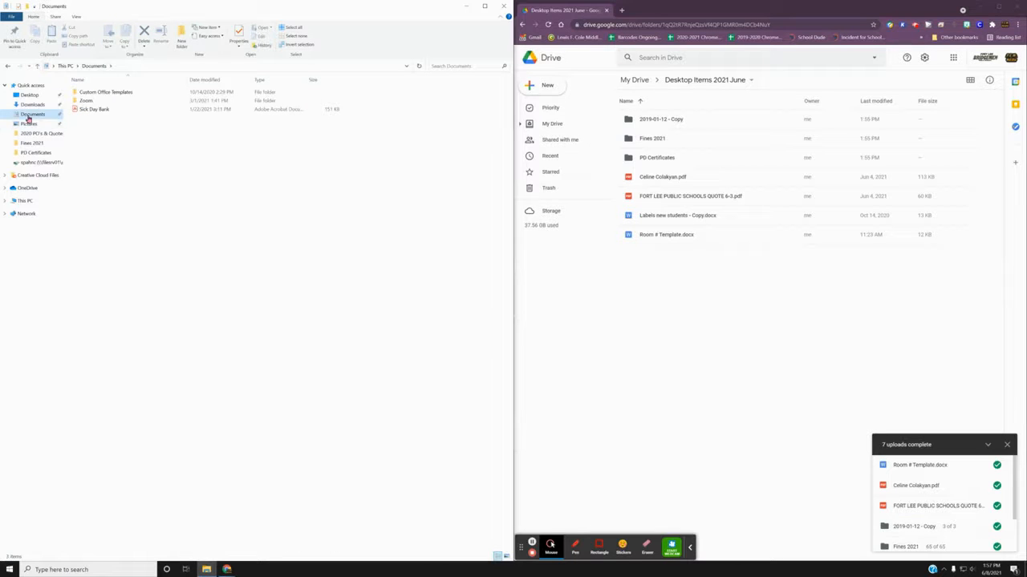
left_click_drag(90, 109, 735, 241)
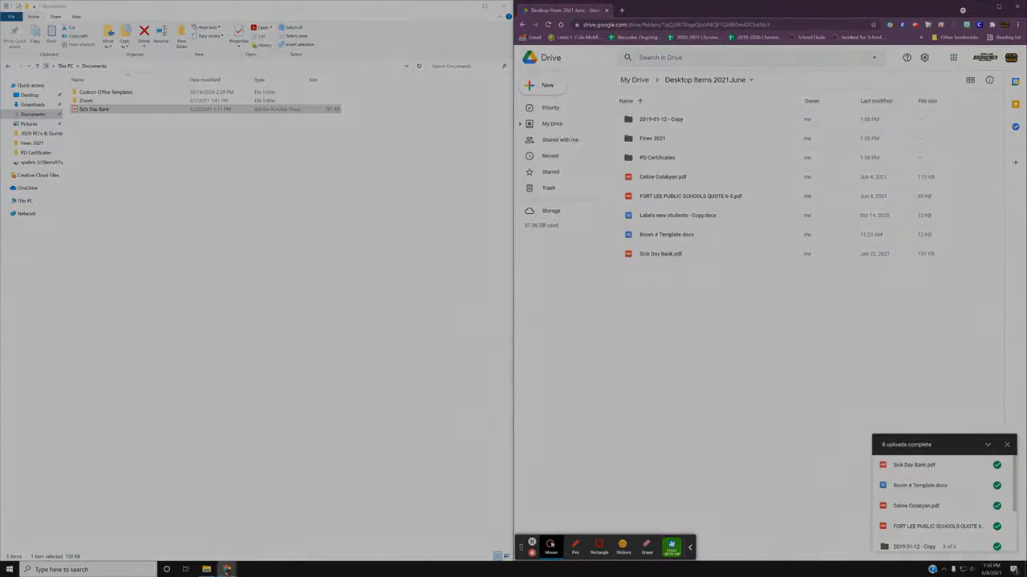
mouse_move(254, 562)
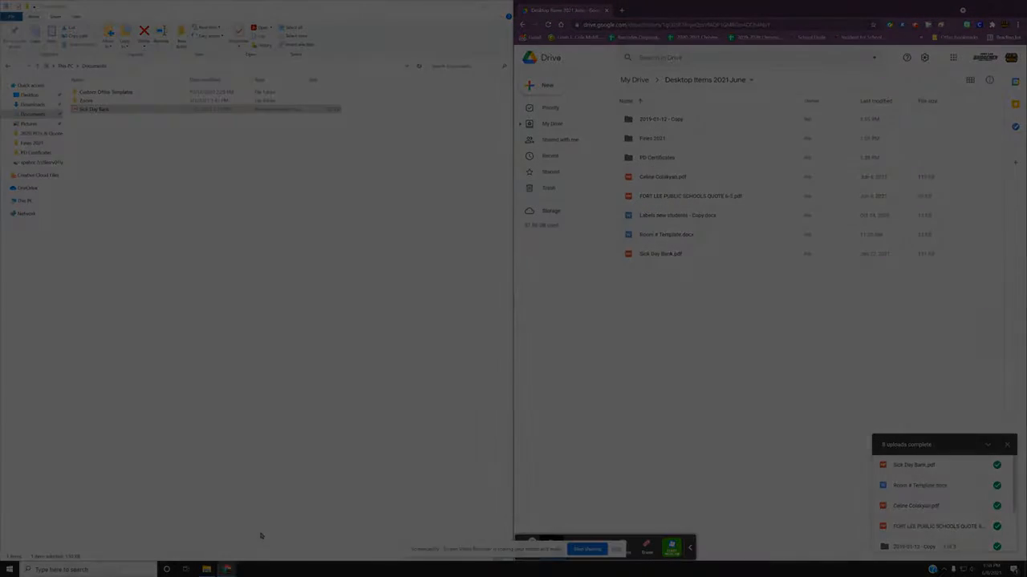